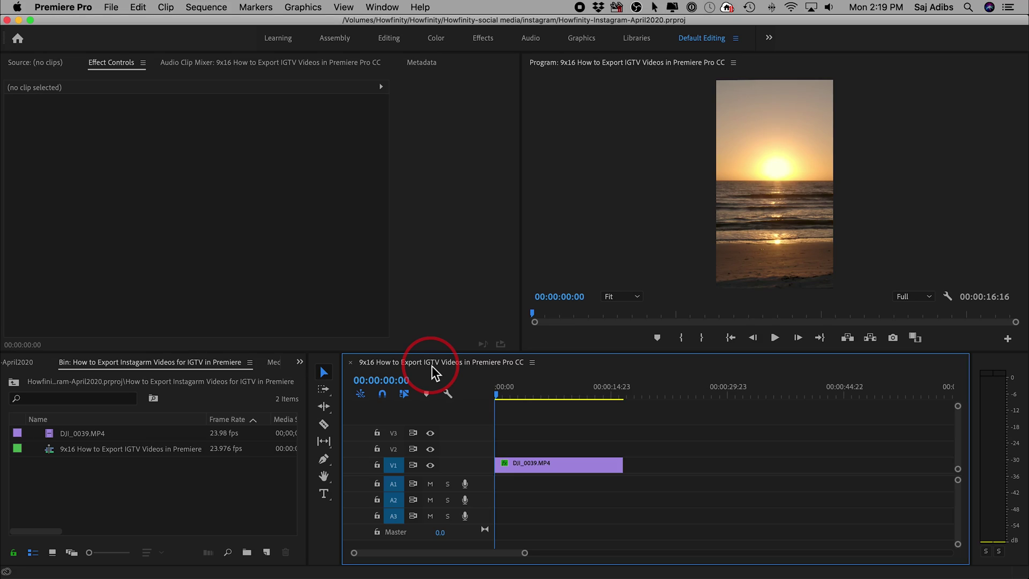
Step: Preview the sunset sequence, then select the DJI_0039.MP4 clip to show scale 89, rotation -0.5° and position 540, 960
key("space")
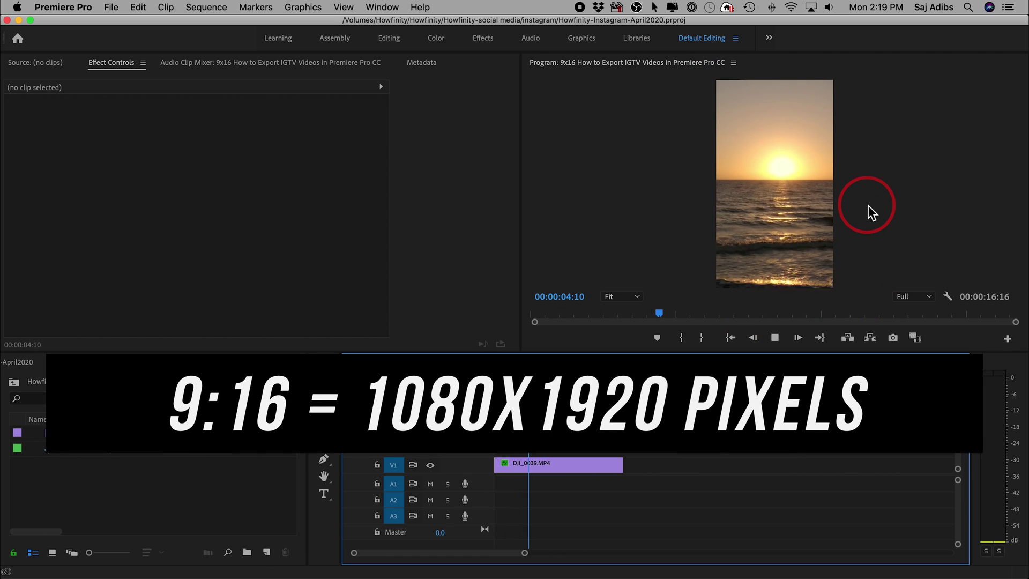
key("space")
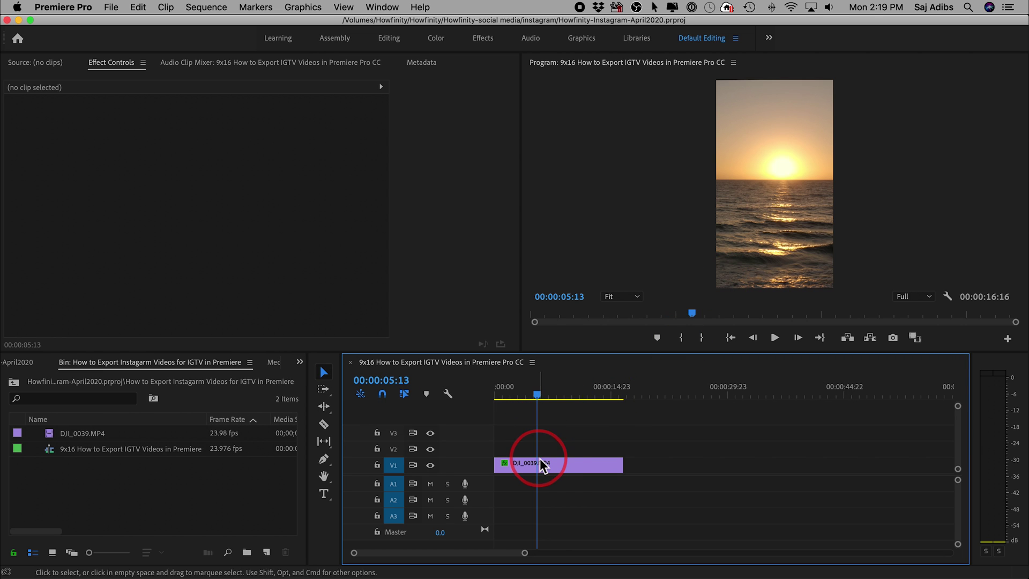
left_click(559, 472)
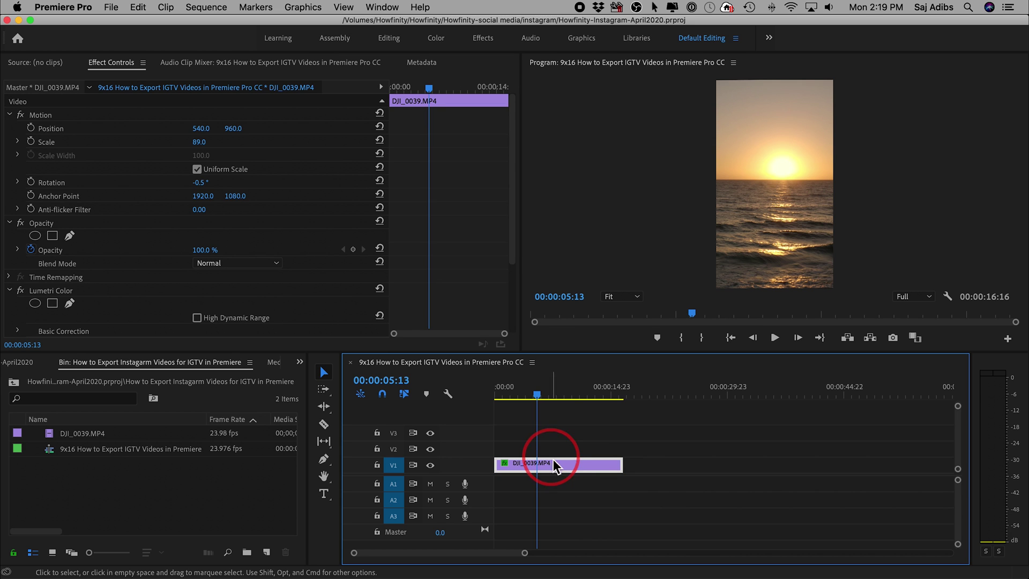
left_click(147, 471)
left_click(48, 453)
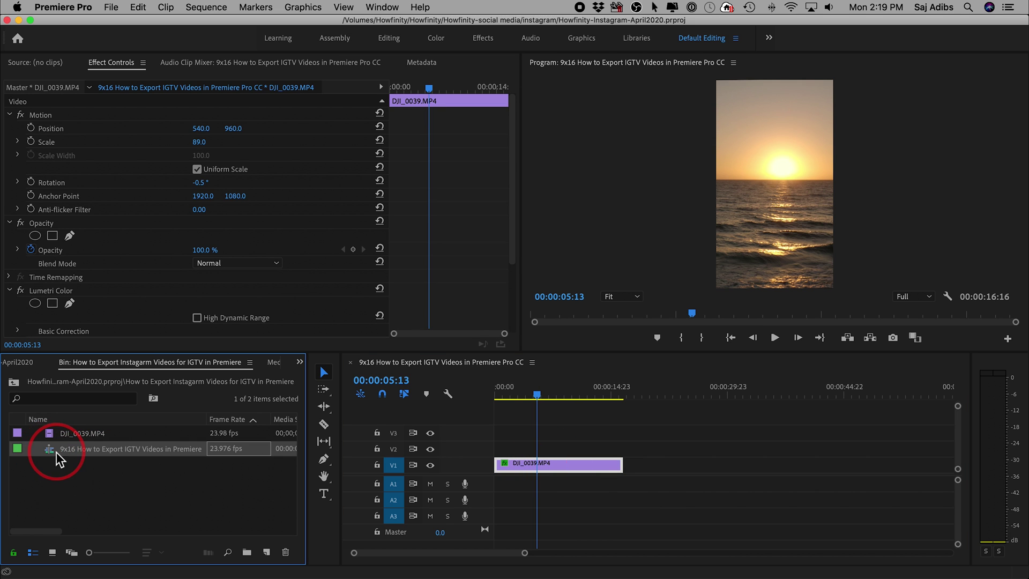
right_click(51, 448)
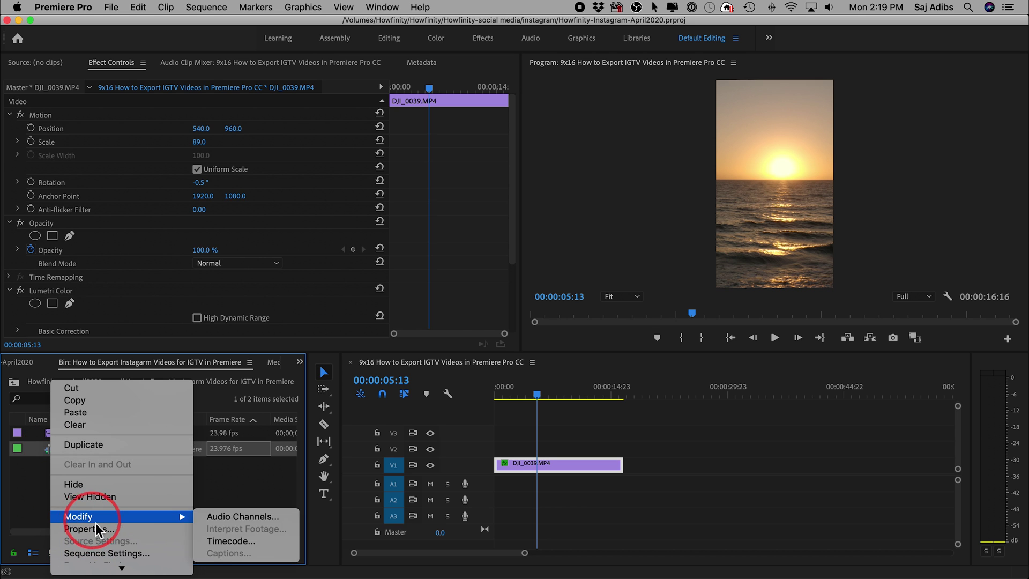
left_click(104, 552)
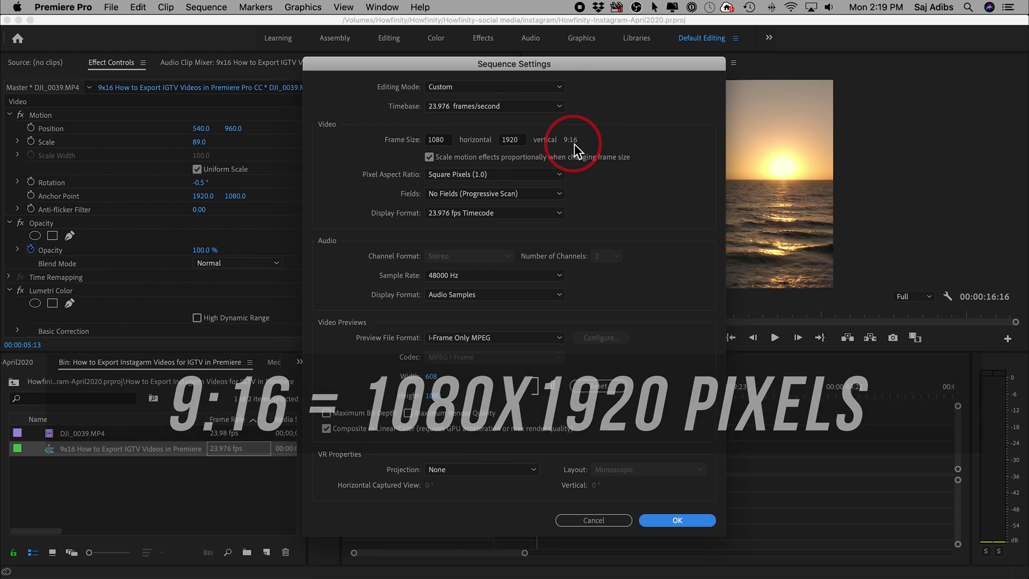
left_click(440, 107)
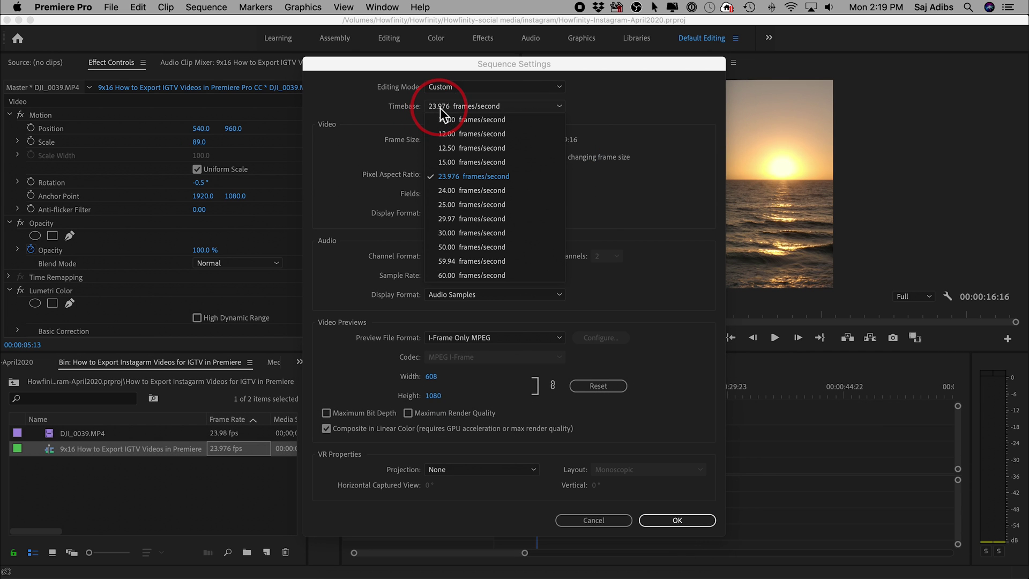
left_click(455, 180)
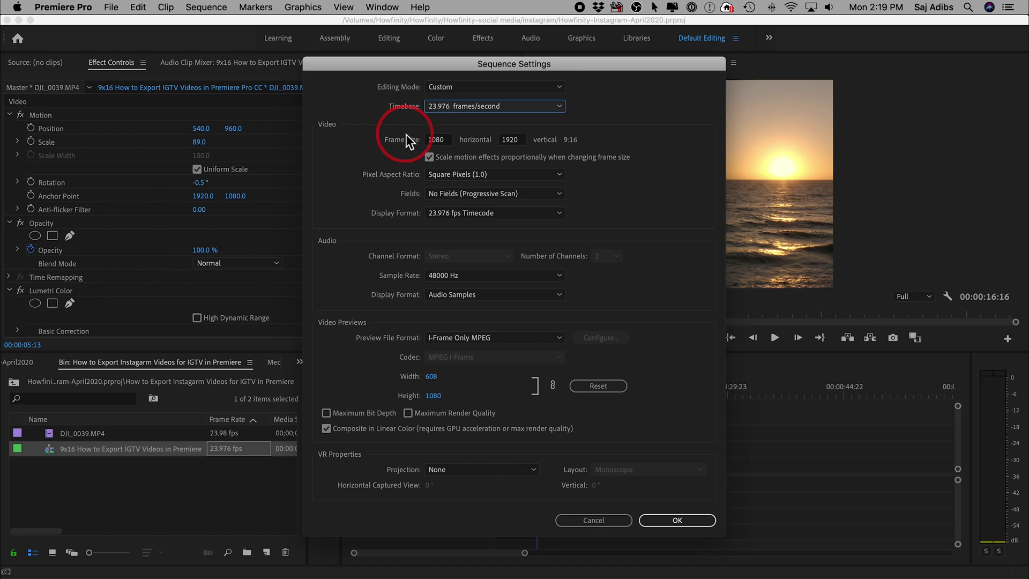
left_click(459, 110)
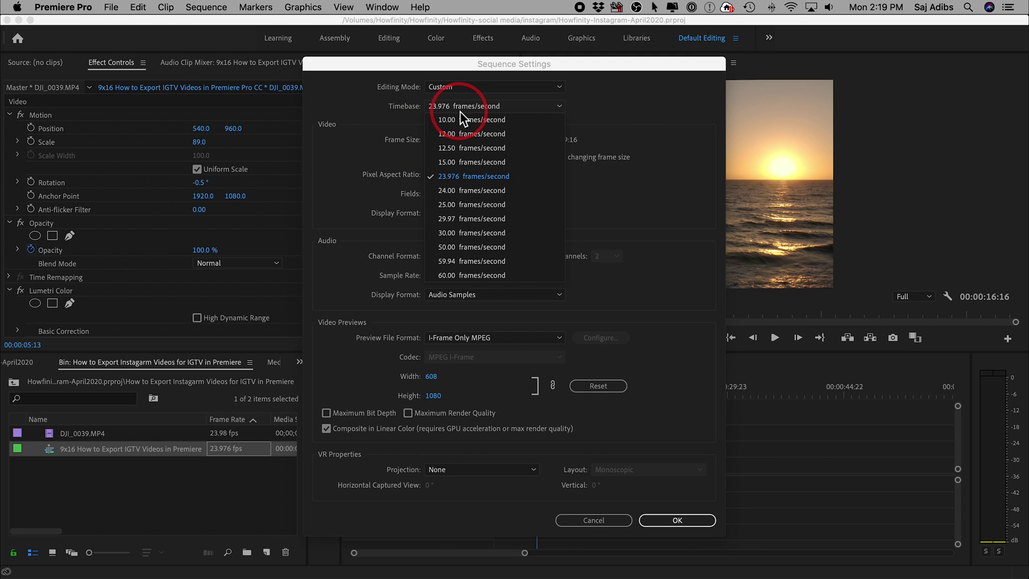
left_click(459, 110)
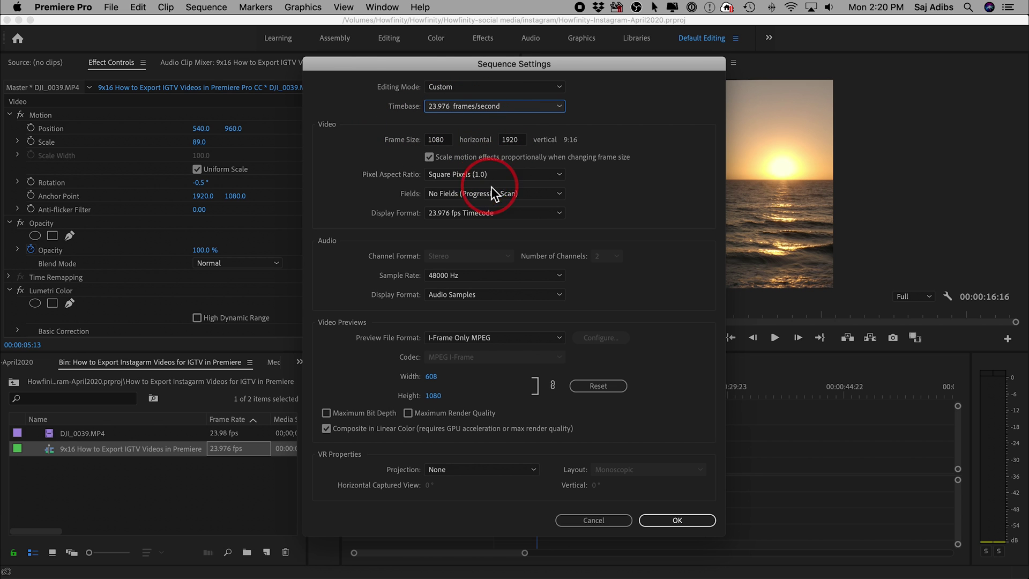
left_click(685, 520)
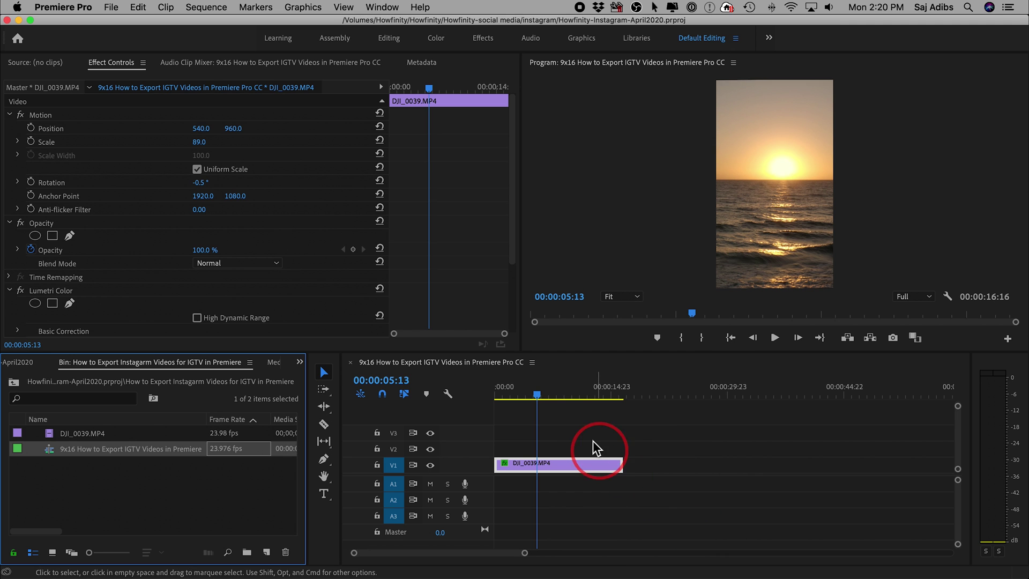
Step: Extend the DJI_0039.MP4 clip so the 9x16 sequence runs 00:01:08:03, then return the playhead to the start
left_click(496, 390)
key("space")
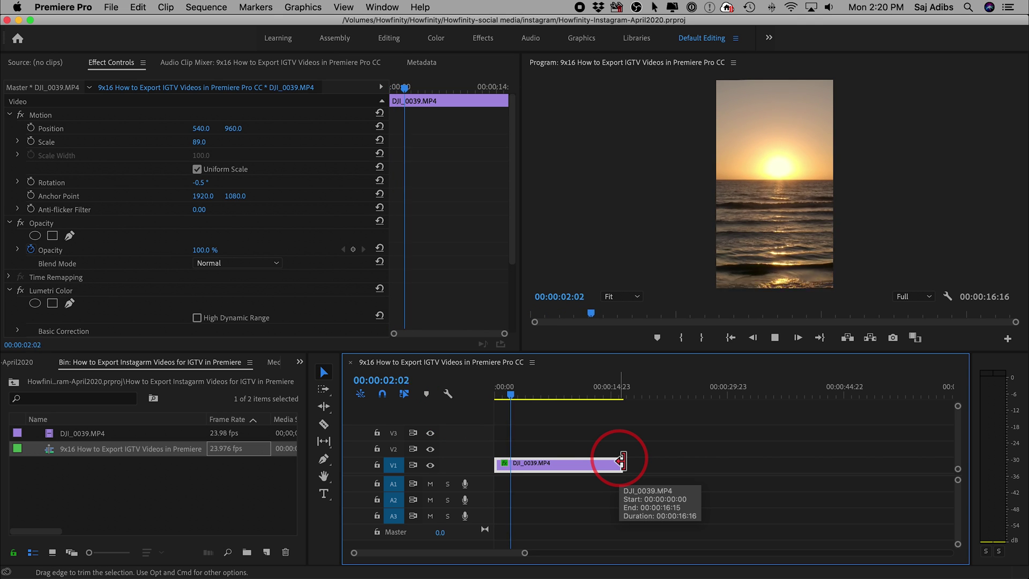
key("space")
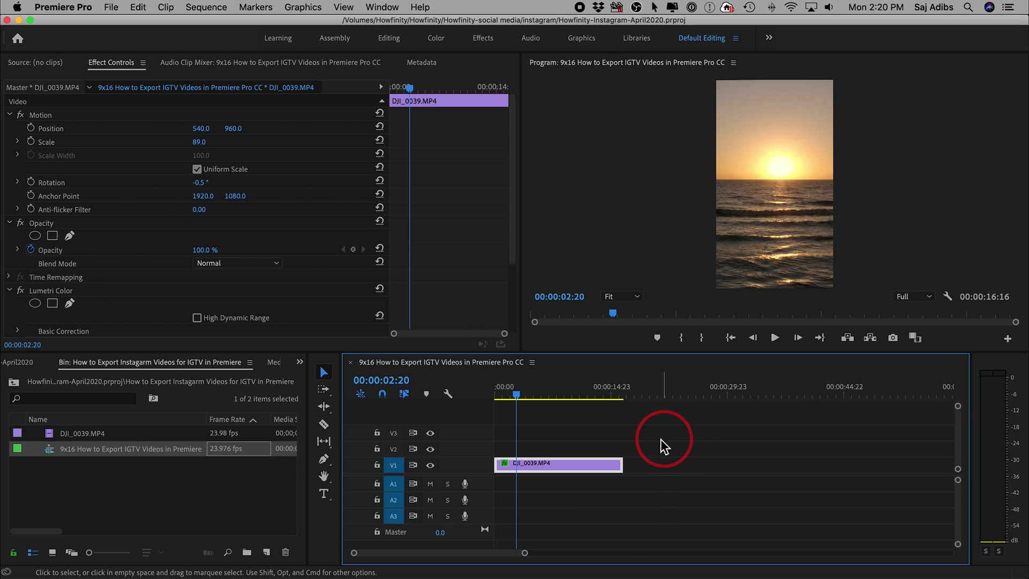
key("minus")
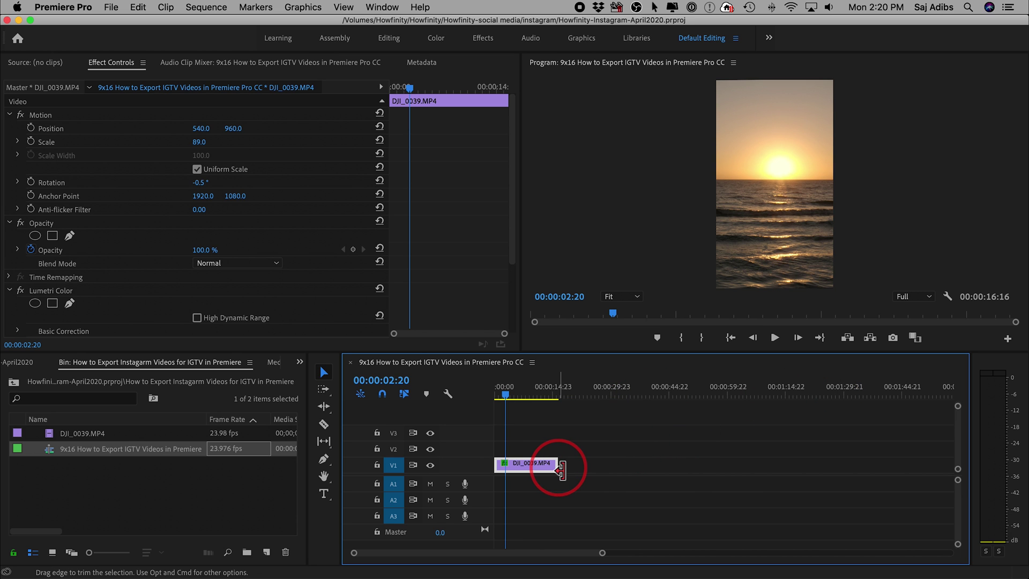
left_click_drag(569, 470, 759, 462)
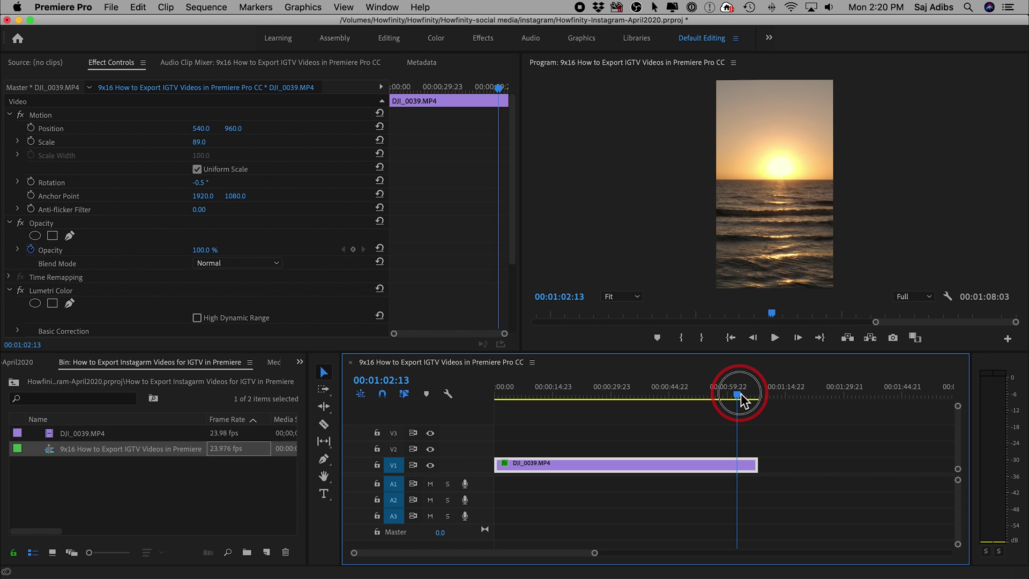
left_click_drag(740, 394, 450, 406)
left_click(558, 420)
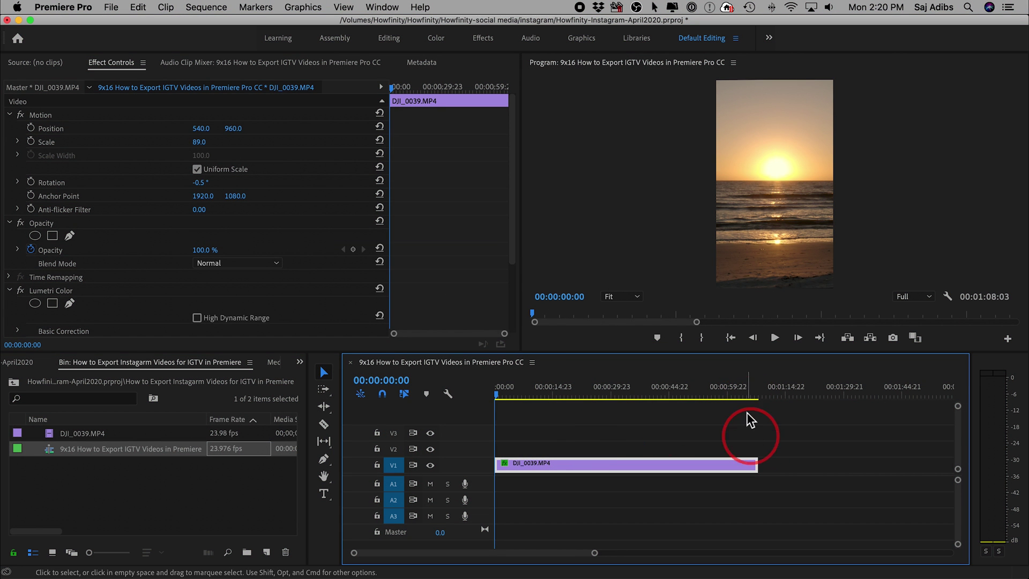
Step: Mark an out point at the sunset clip's end (00:01:08:03) and return the playhead to the start
left_click(771, 397)
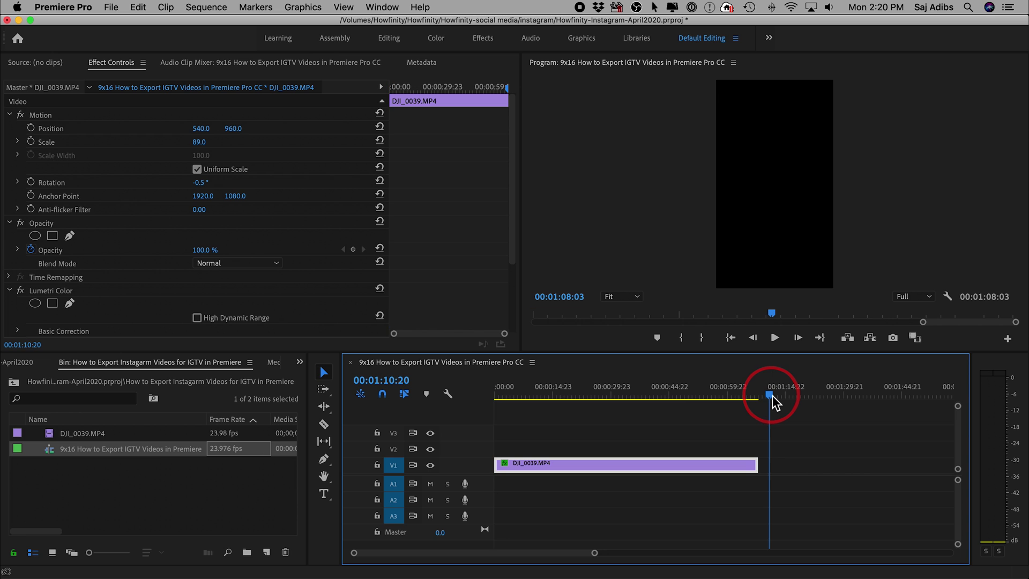
key("Up")
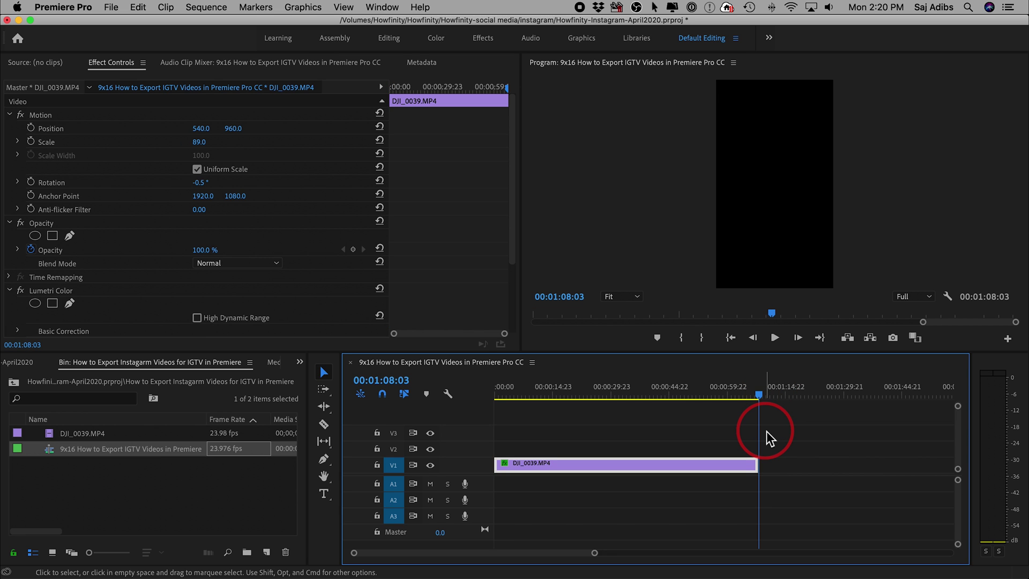
key("o")
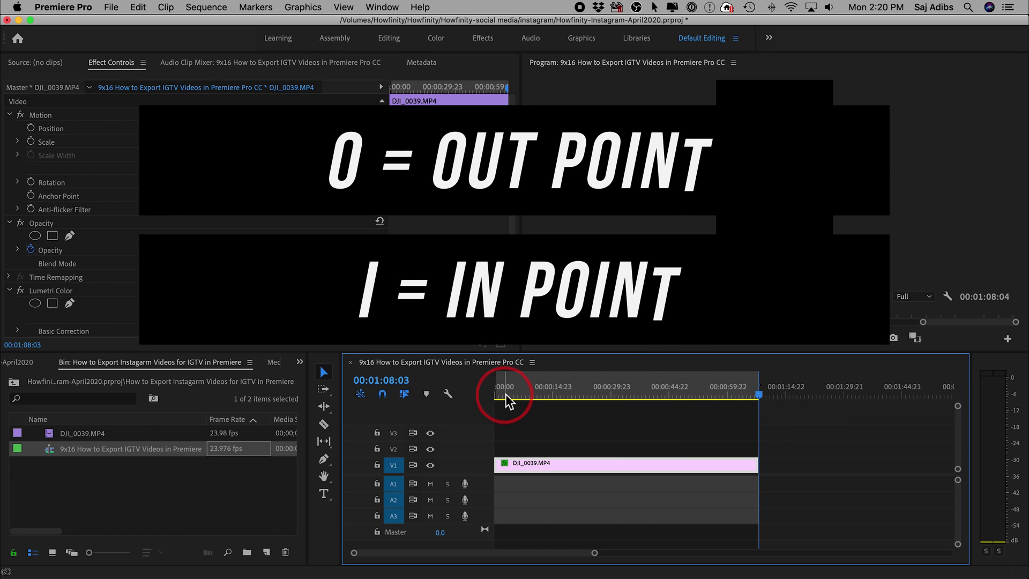
left_click_drag(505, 394, 416, 395)
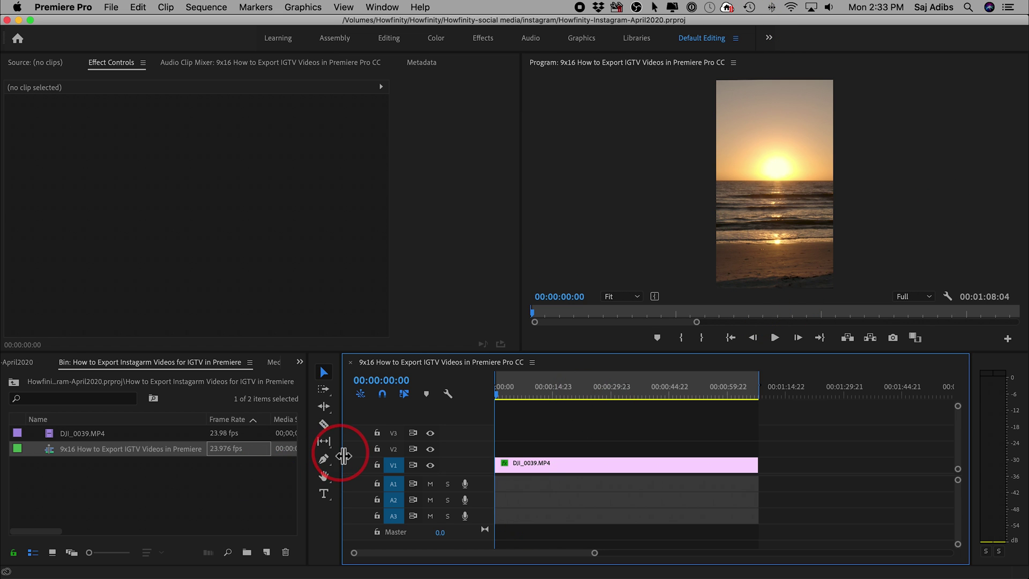
left_click(51, 451)
Step: Duplicate the 9x16 sequence and change the copy's frame size to 1920×1080
right_click(48, 451)
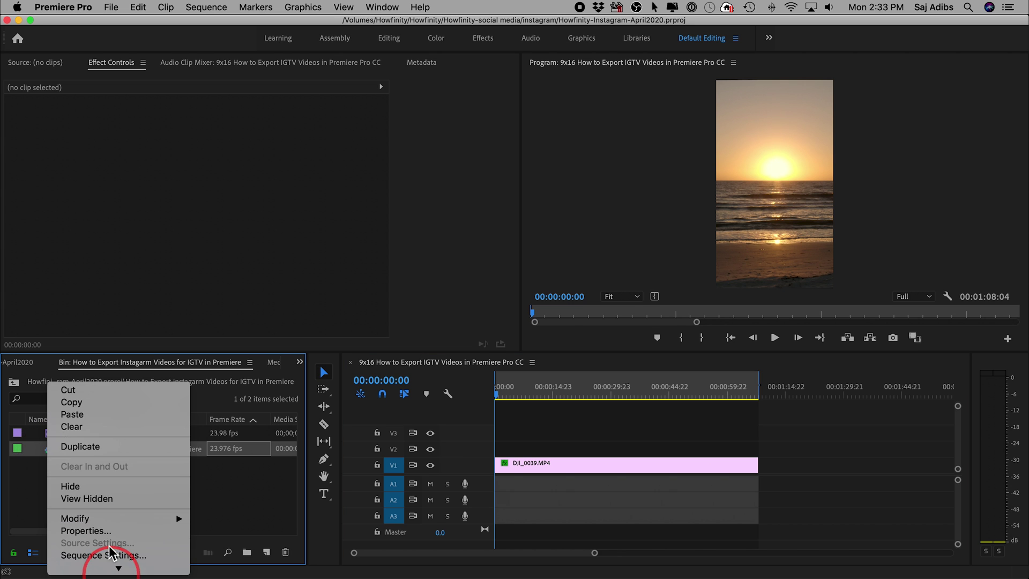
left_click(102, 543)
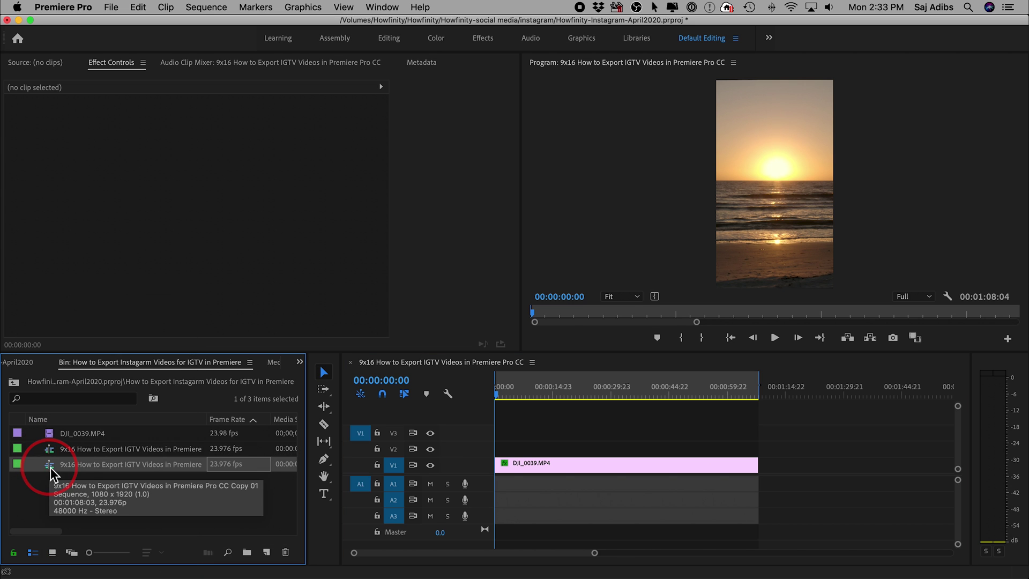
right_click(51, 466)
scroll(88, 552, "down", 5)
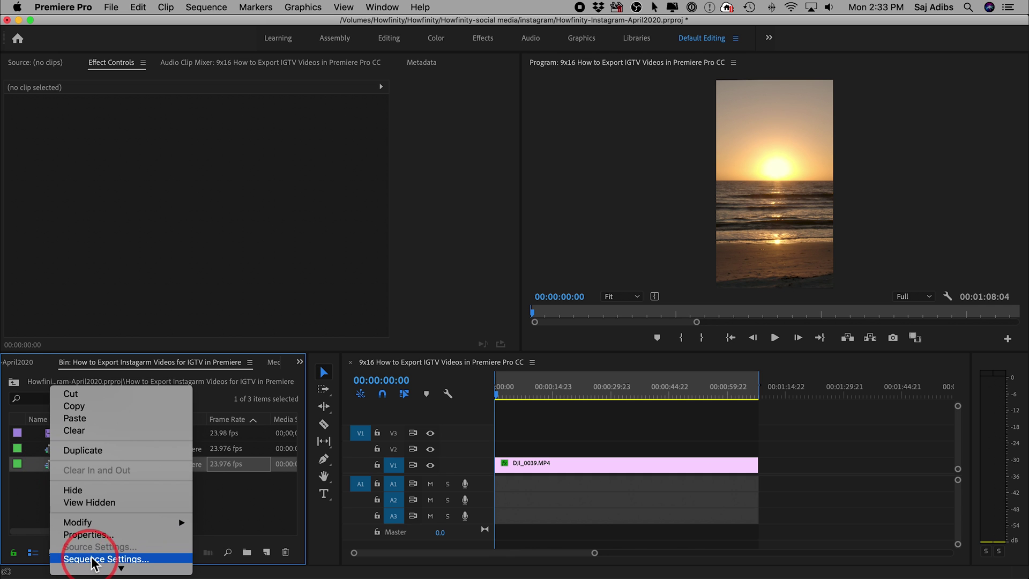
left_click(78, 476)
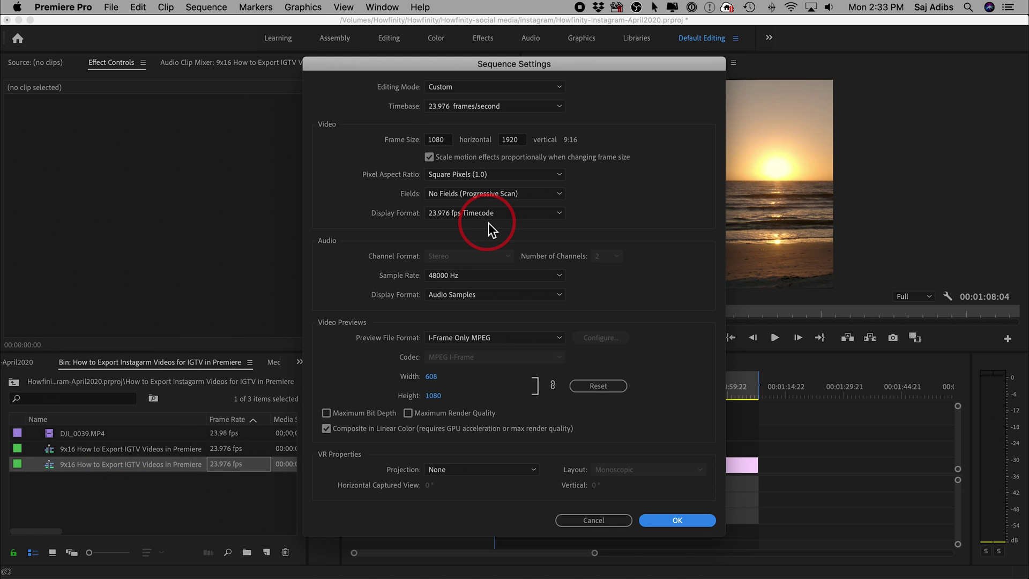
double_click(450, 141)
type("1920")
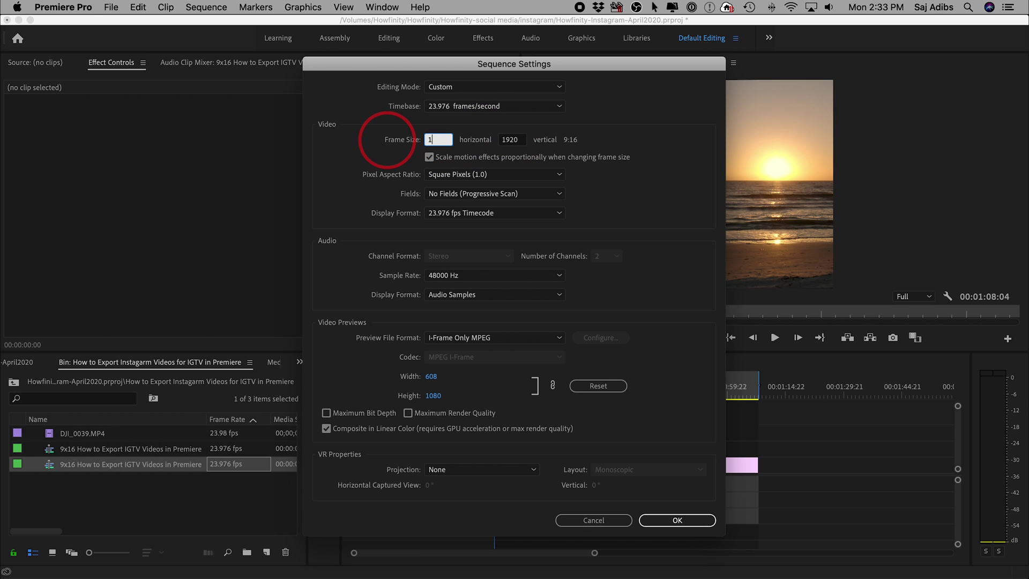
key("Tab")
key("Tab")
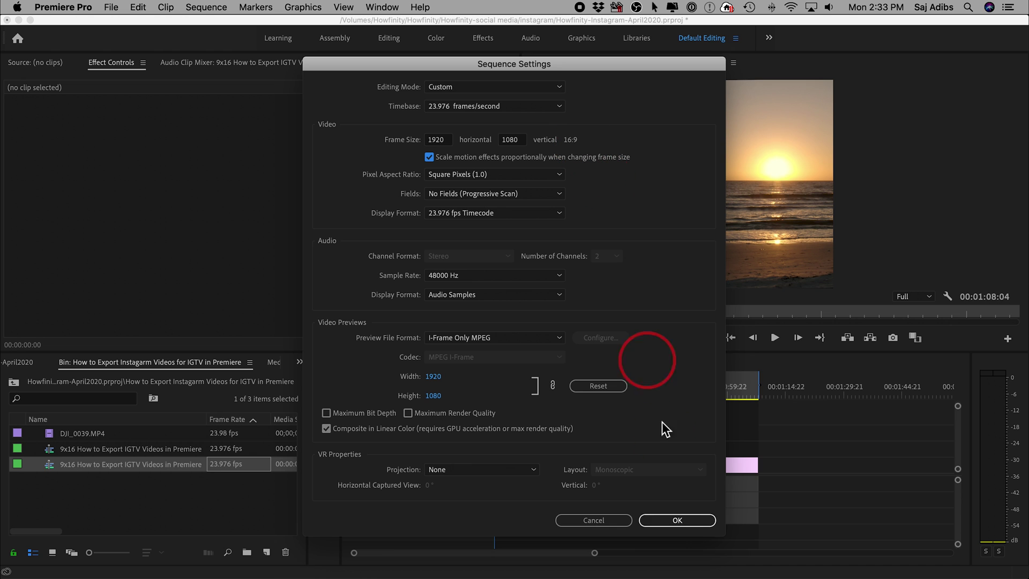
left_click(673, 521)
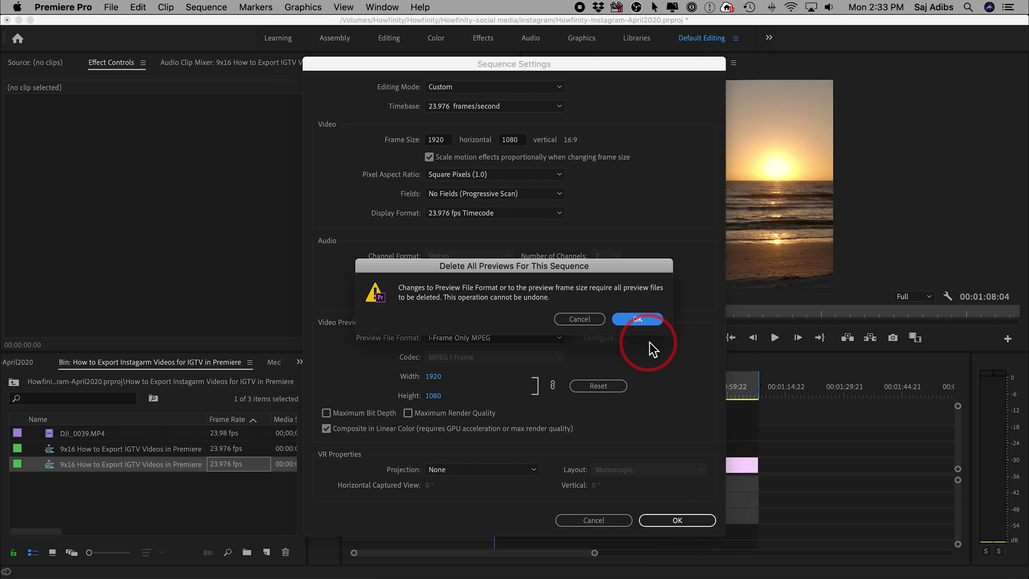
Step: Open the Copy 01 sequence and scale its sunset clip down to fit the widescreen frame
left_click(639, 320)
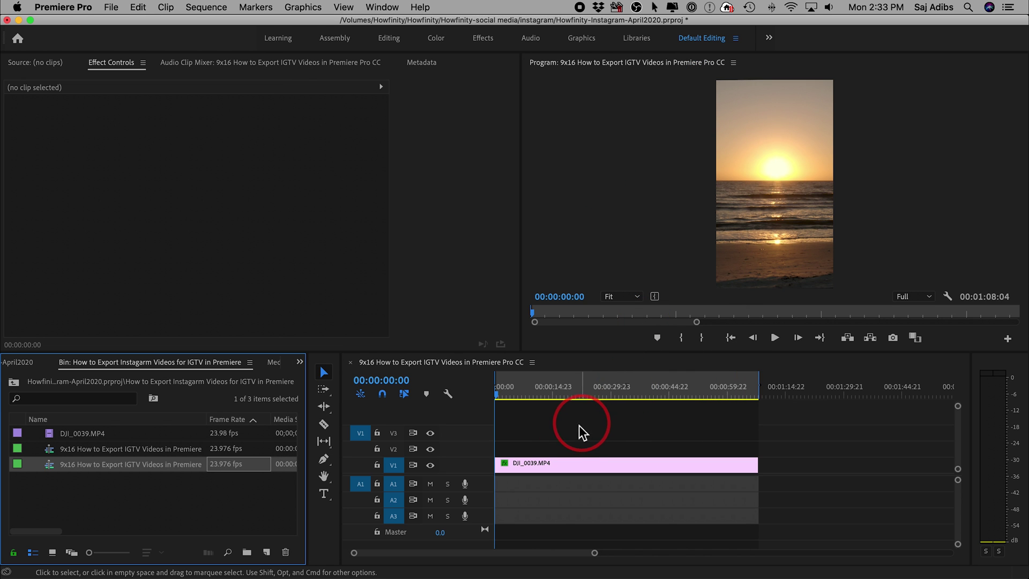
double_click(49, 464)
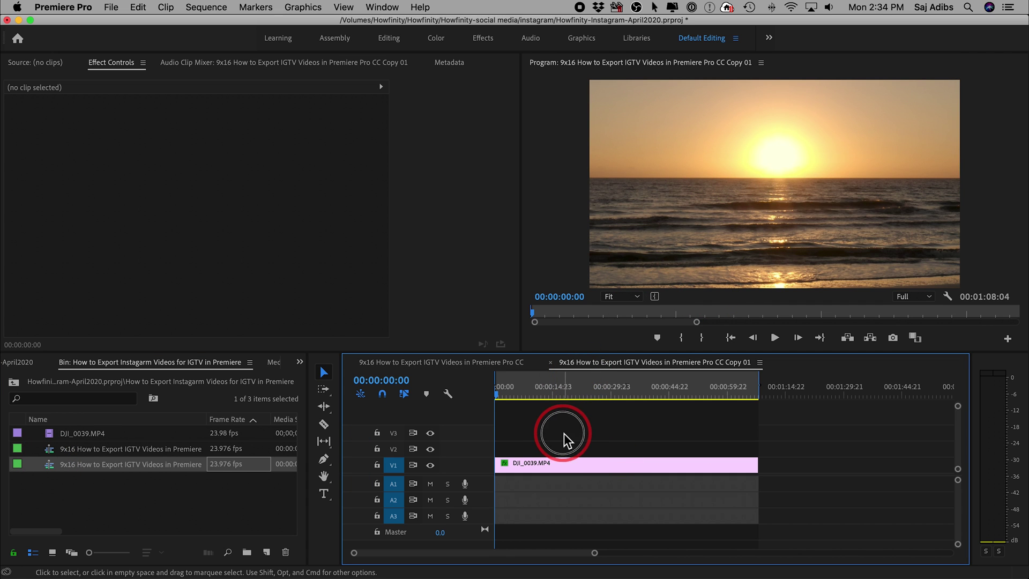
left_click(560, 465)
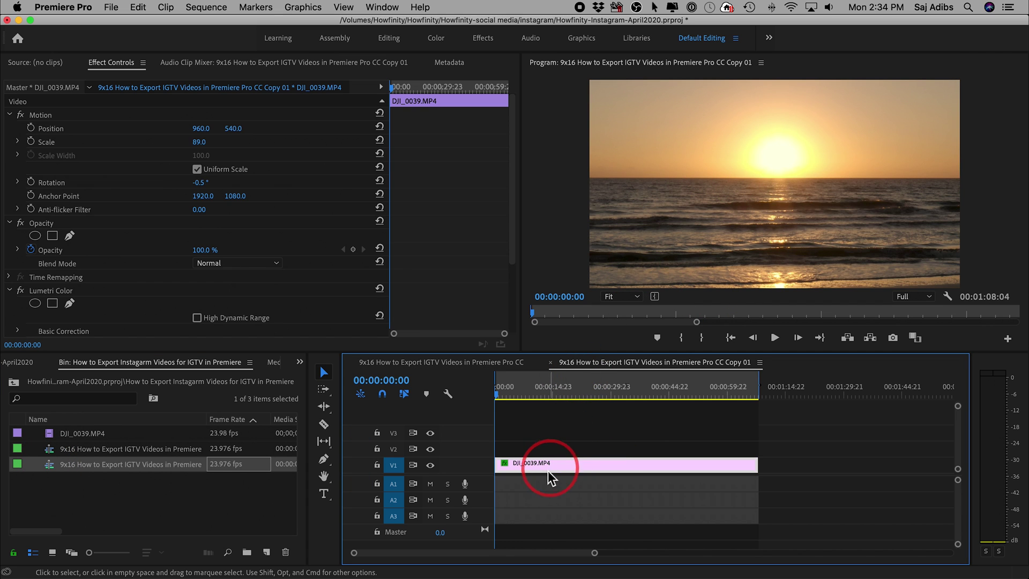
left_click(200, 142)
type("49")
key("Return")
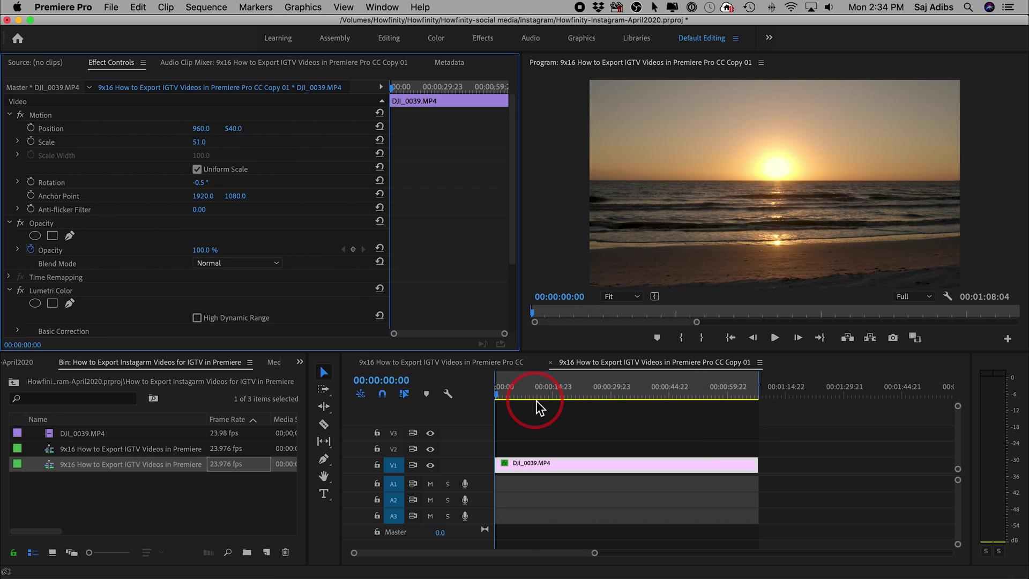
Step: Preview the widescreen Copy 01 sequence, then close it
key("space")
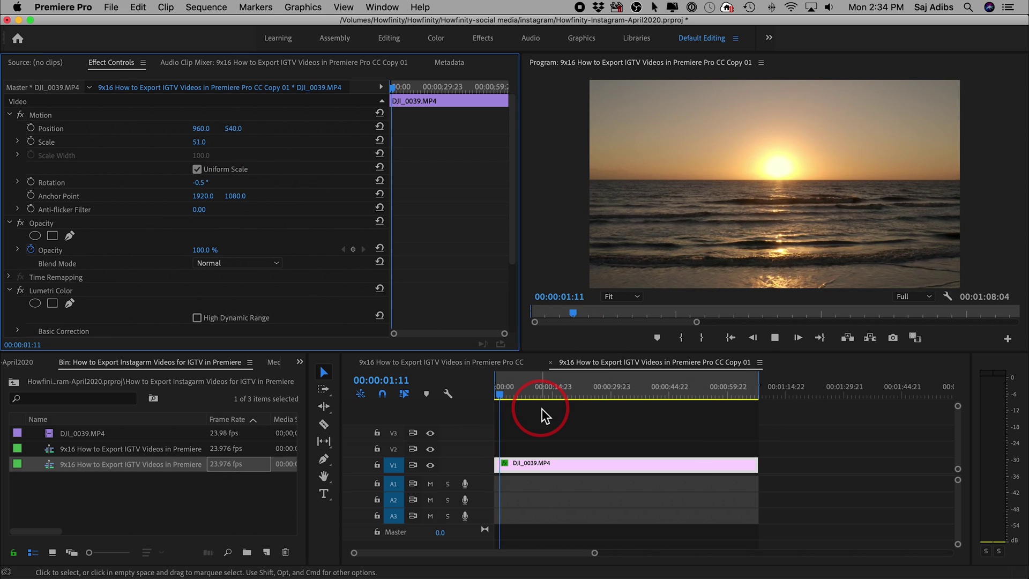
key("space")
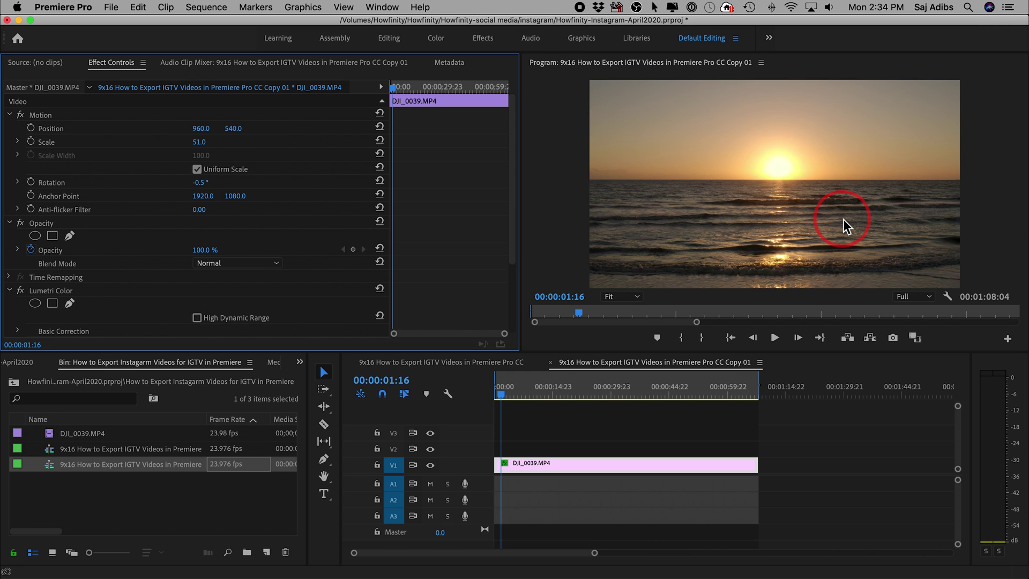
left_click(550, 365)
Step: Delete the Copy 01 duplicate sequence from the project bin
left_click(53, 468)
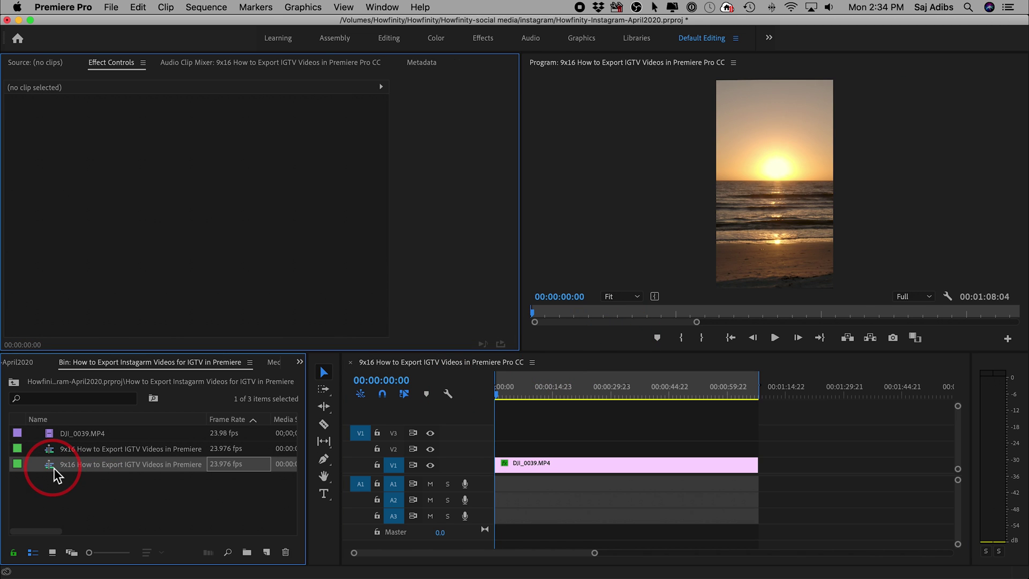
key("Delete")
left_click(568, 435)
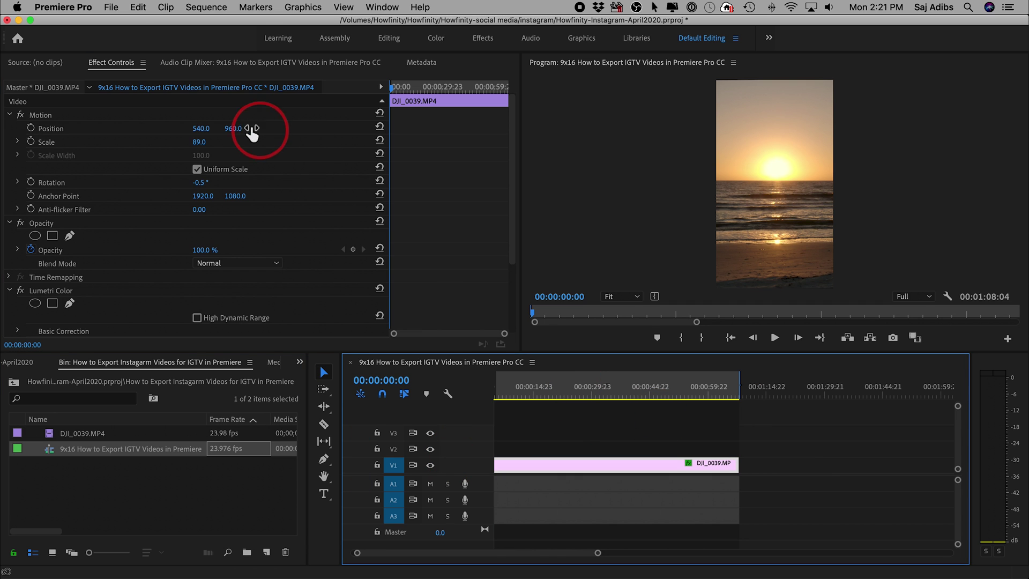
Step: Open File > Export > Media for the vertical 9x16 sequence
left_click(112, 7)
mouse_move(166, 339)
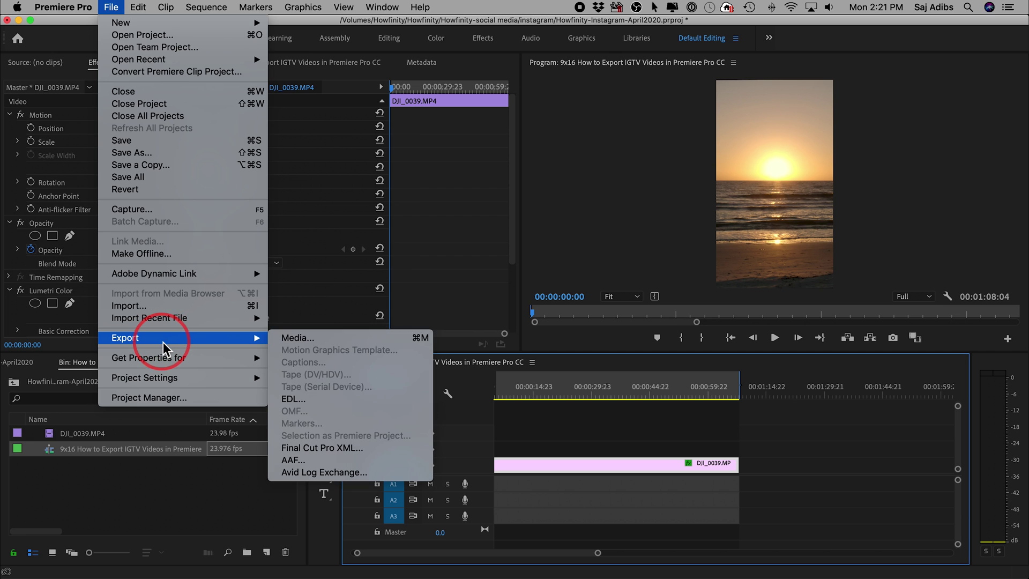
left_click(335, 339)
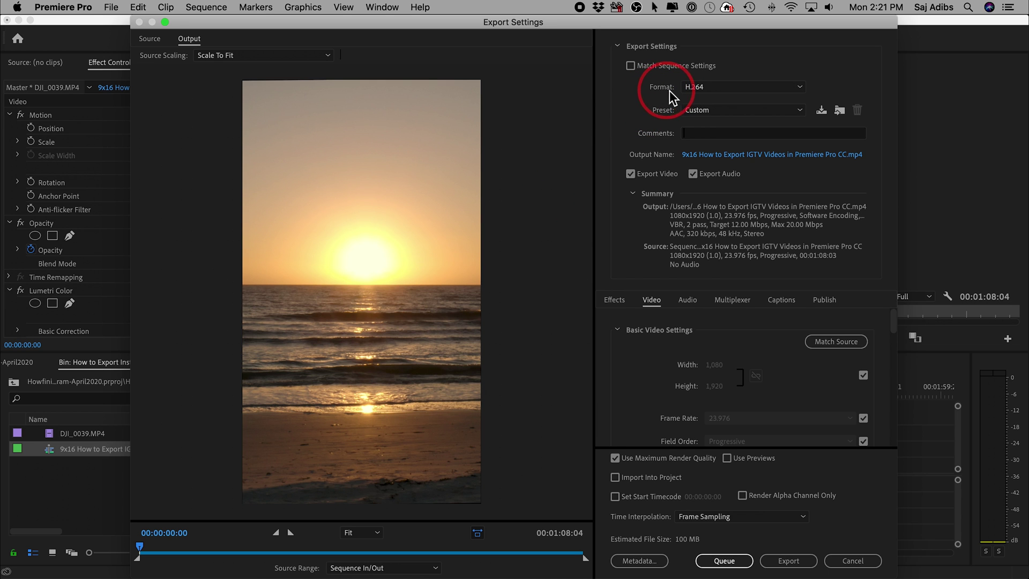
Step: Set the export format to H.264 and keep the Custom preset
left_click(689, 90)
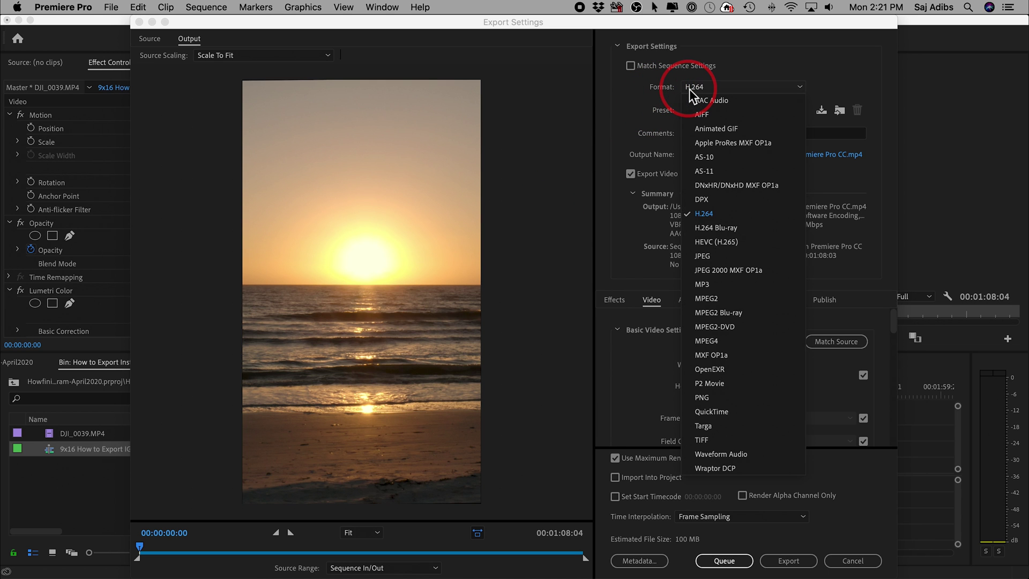
left_click(714, 214)
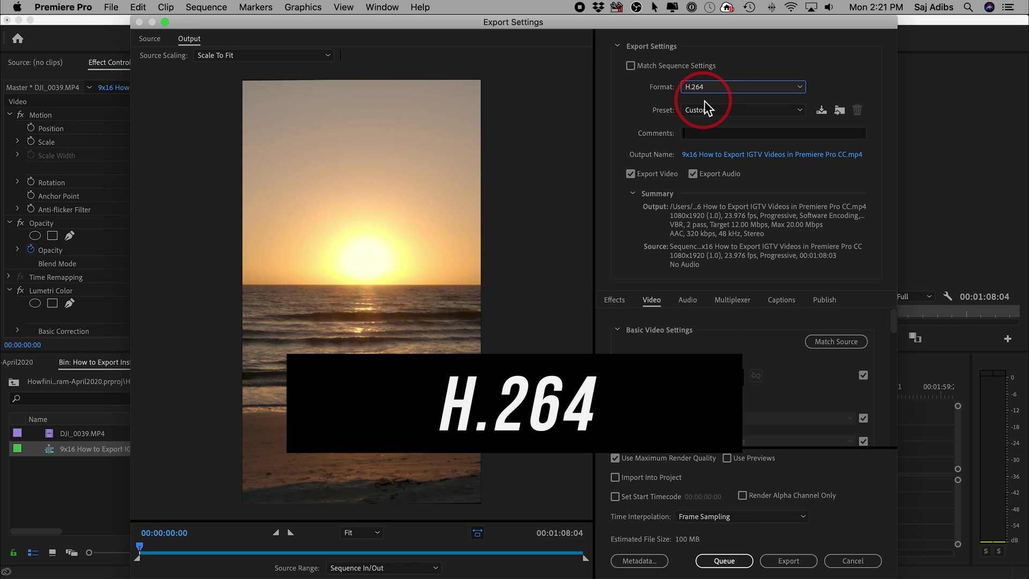
left_click(696, 111)
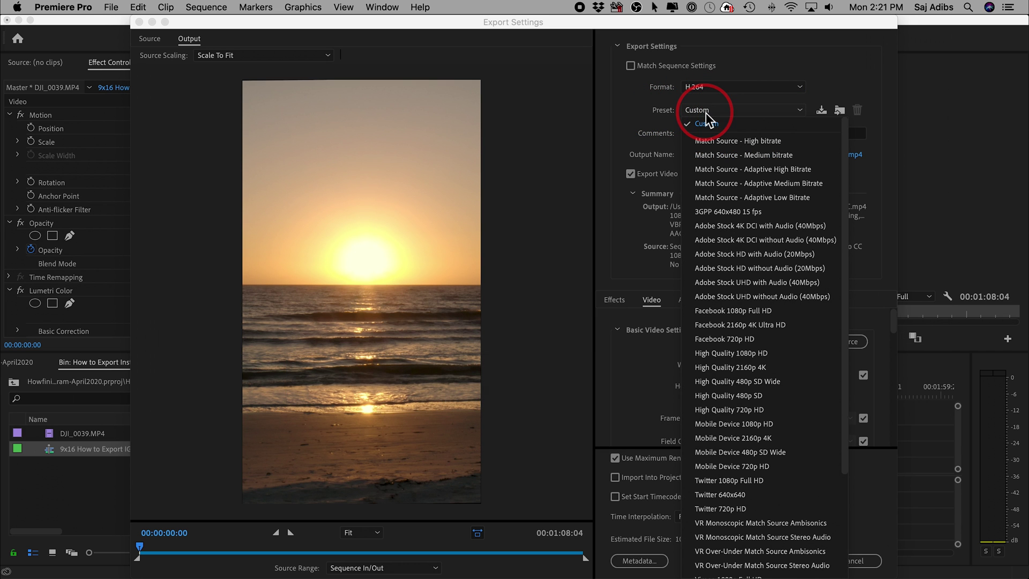
left_click(732, 126)
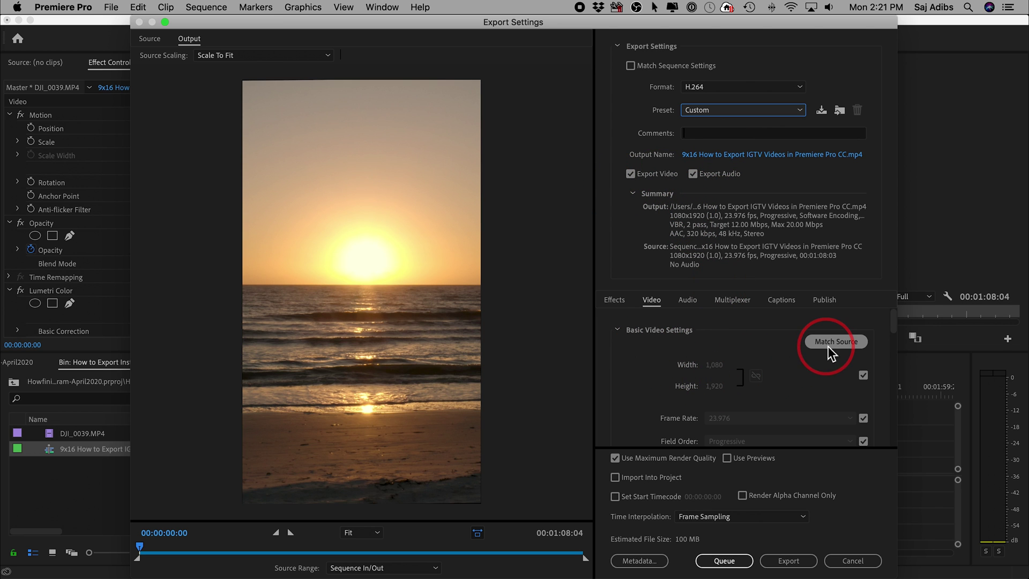
Step: Match the export size to the 1080×1920 source and review the VBR 2-pass bitrate settings
left_click(845, 344)
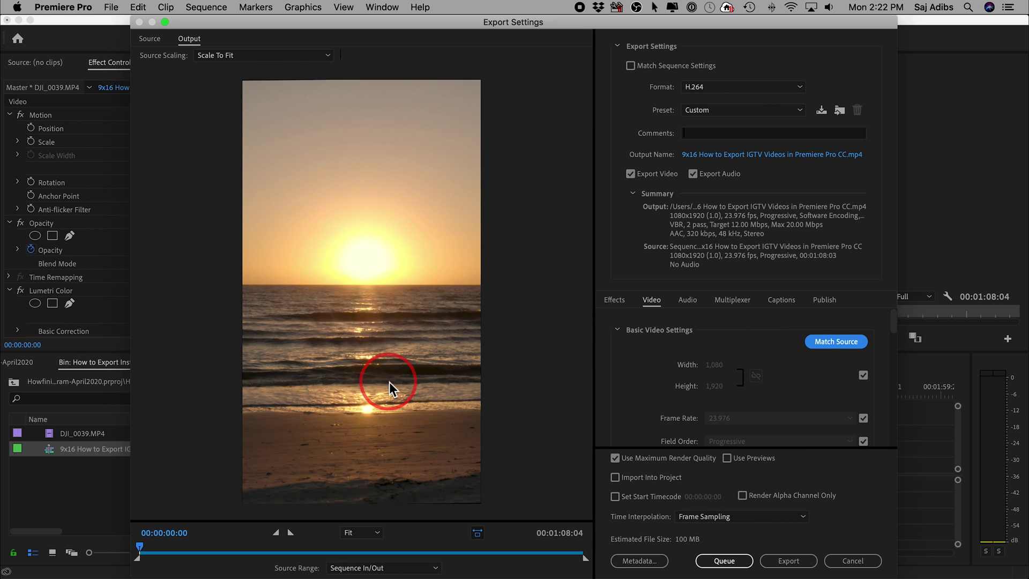
scroll(837, 372, "down", 5)
scroll(837, 371, "down", 2)
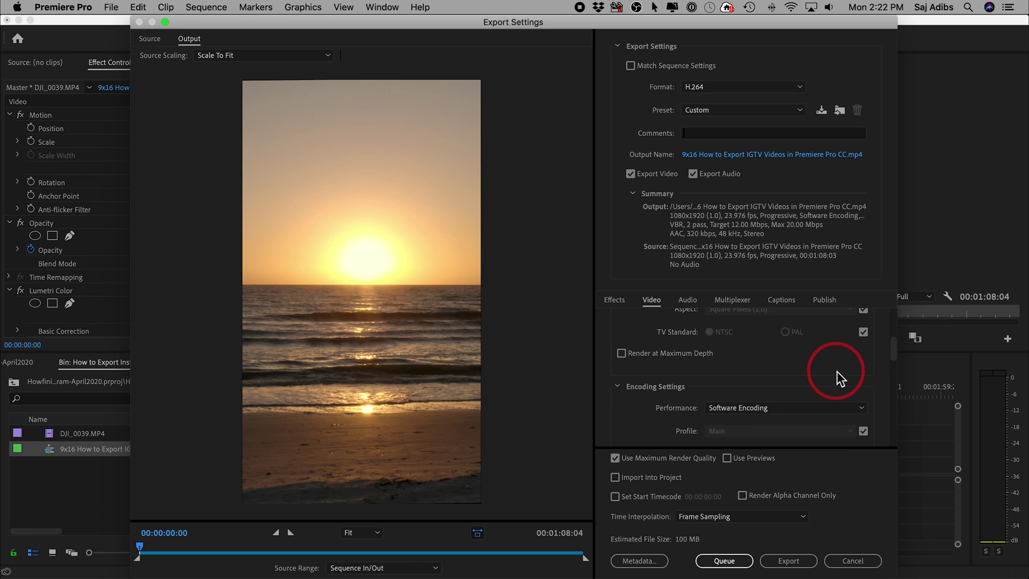
scroll(836, 372, "down", 6)
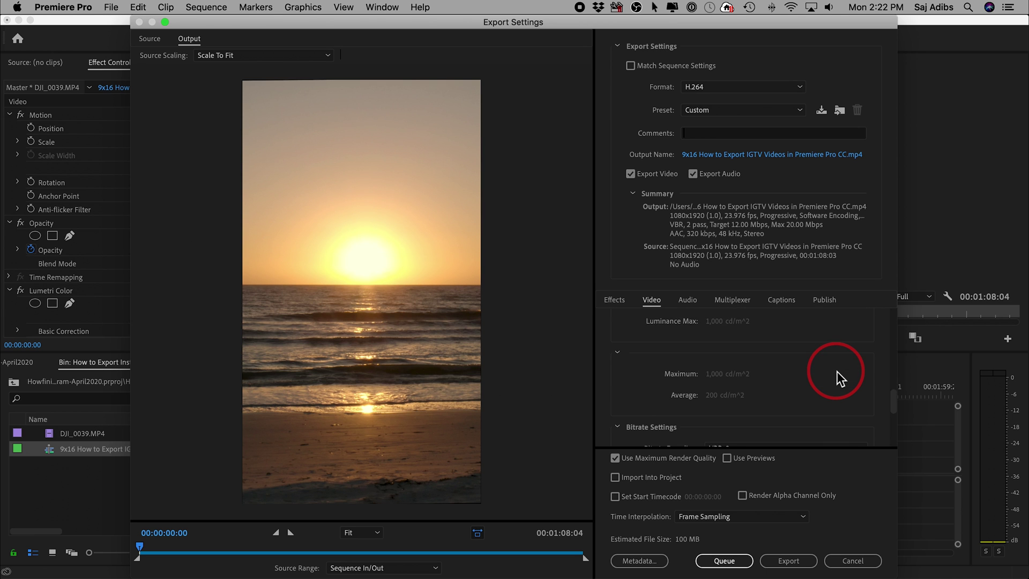
scroll(836, 371, "up", 2)
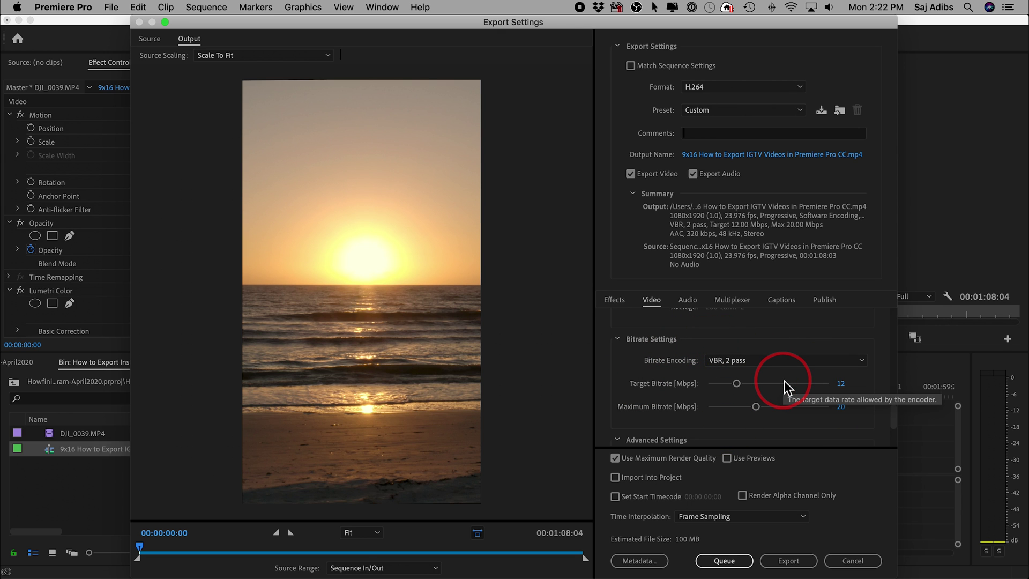
Step: Choose VBR, 2 pass from the Bitrate Encoding options
left_click(735, 360)
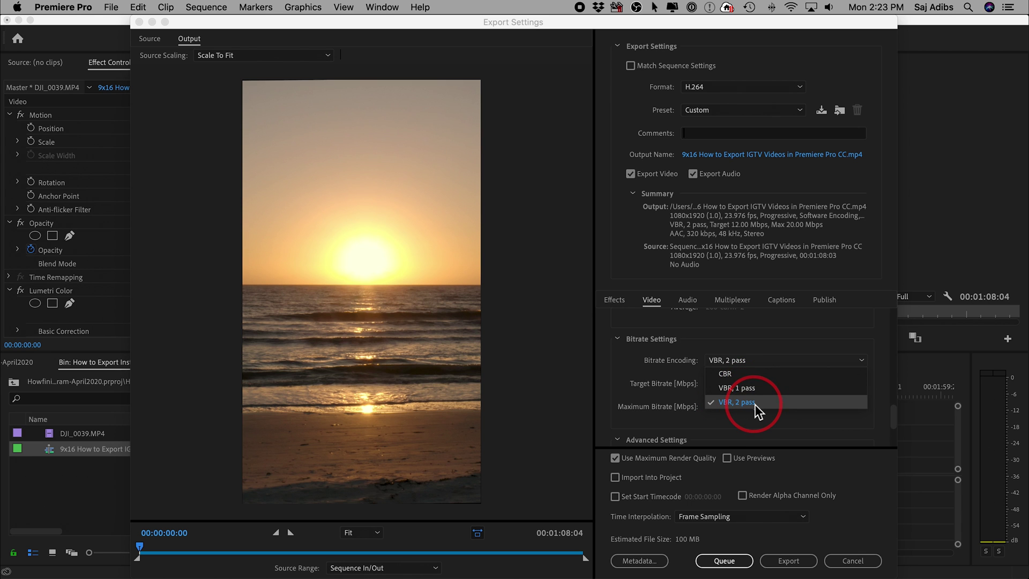
left_click(755, 404)
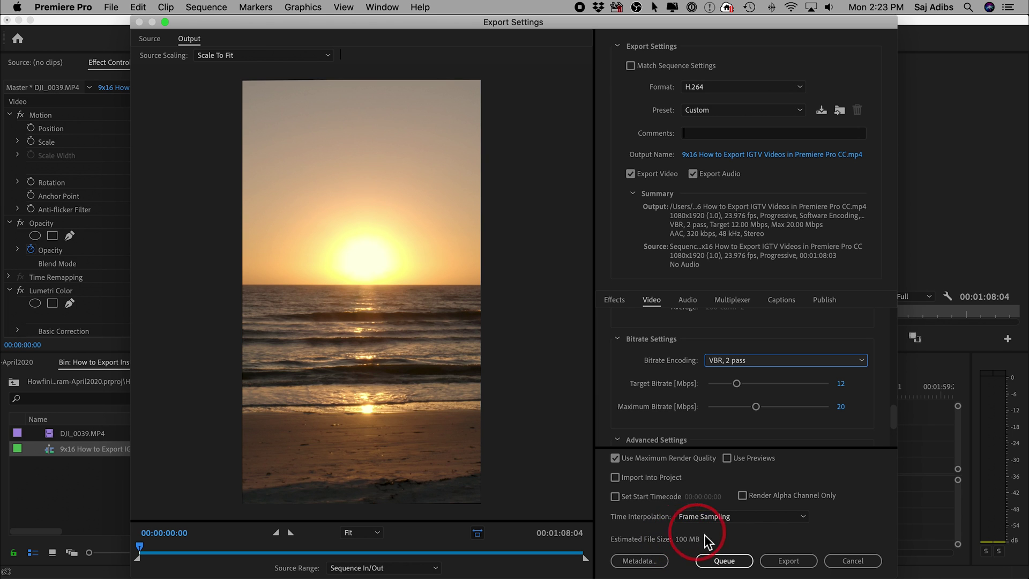
Step: Try an 8 Mbps target bitrate, restore it to 12 Mbps, and export the sequence
left_click(840, 384)
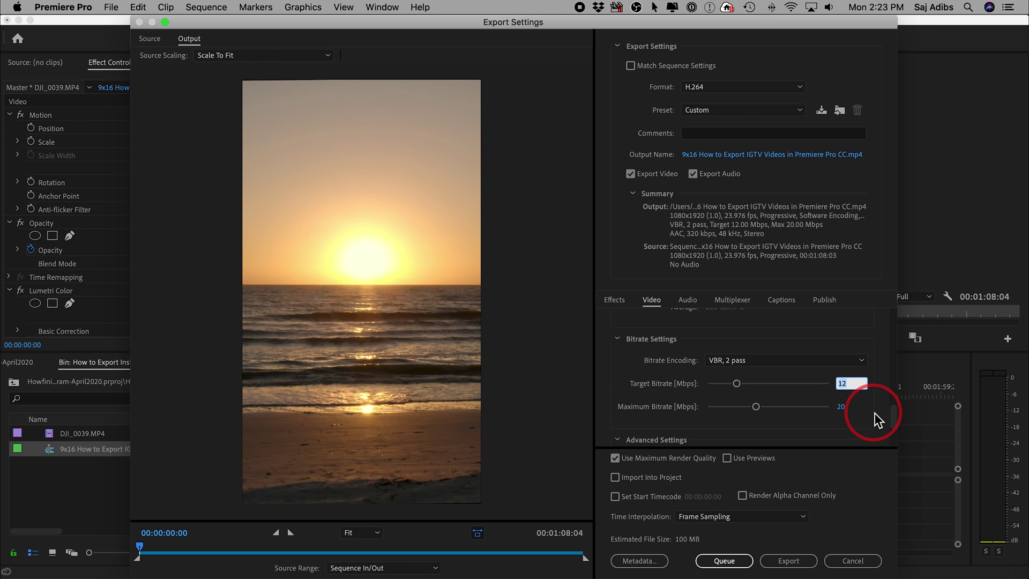
type("8")
key("Return")
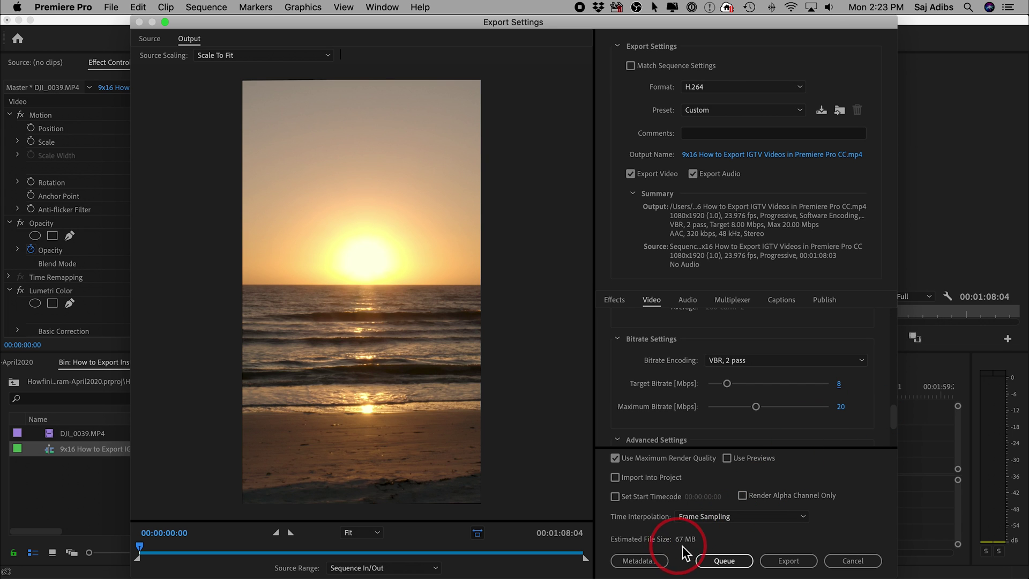
left_click(839, 384)
type("12")
key("Tab")
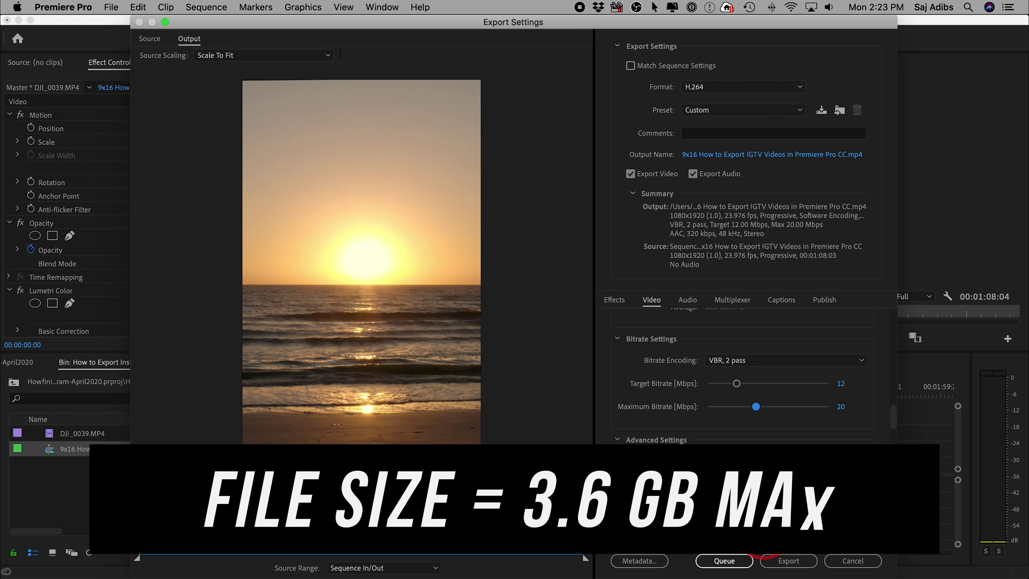
left_click(628, 459)
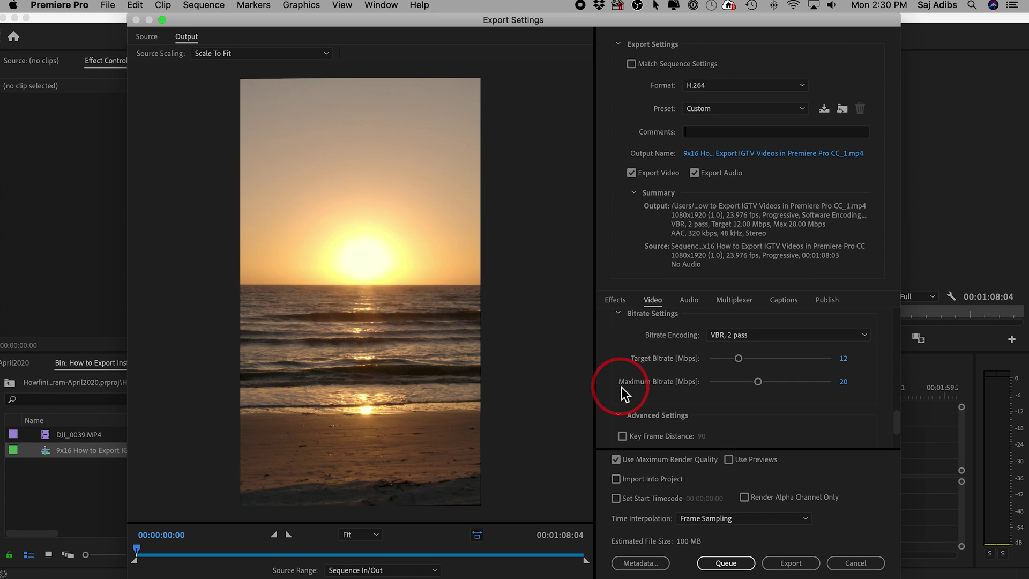
Step: Confirm VBR, 2 pass bitrate encoding, then cancel the Export Settings without exporting
left_click(719, 336)
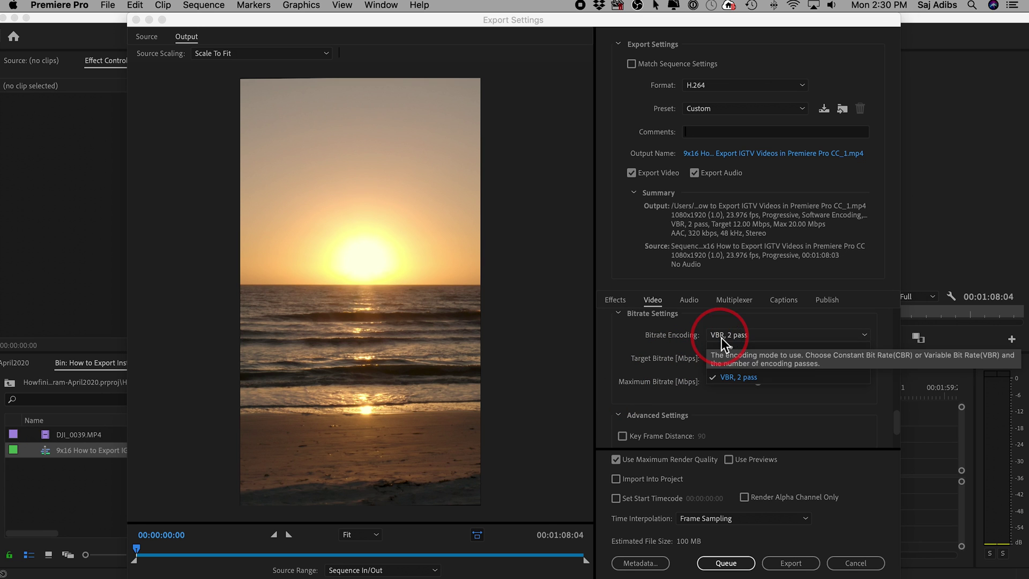
left_click(726, 330)
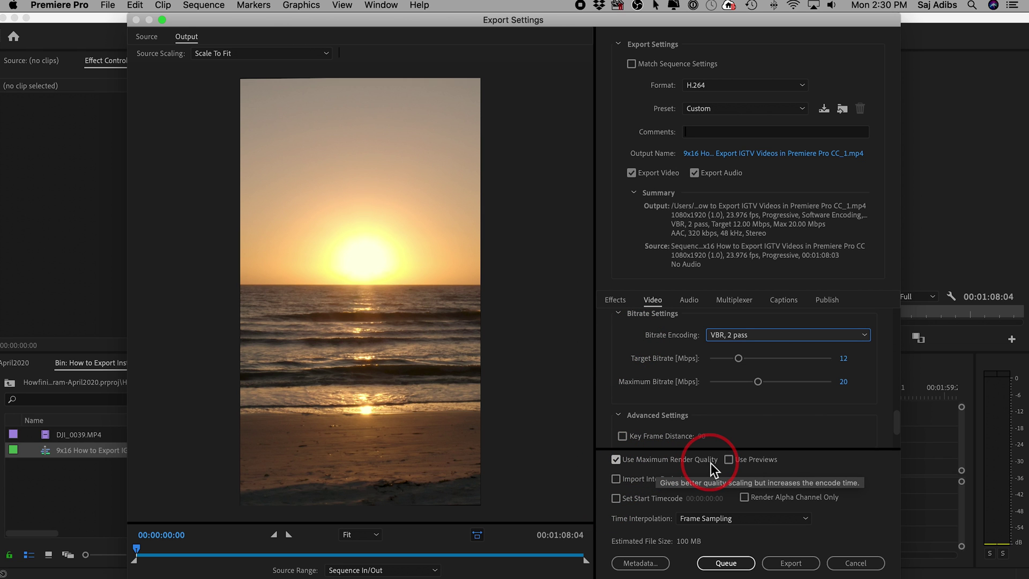
left_click(854, 562)
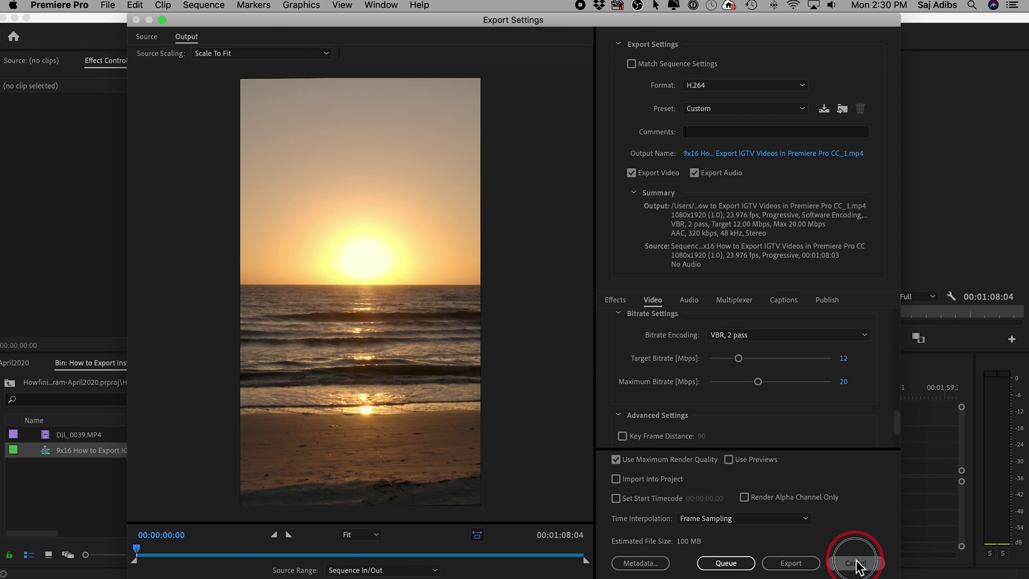